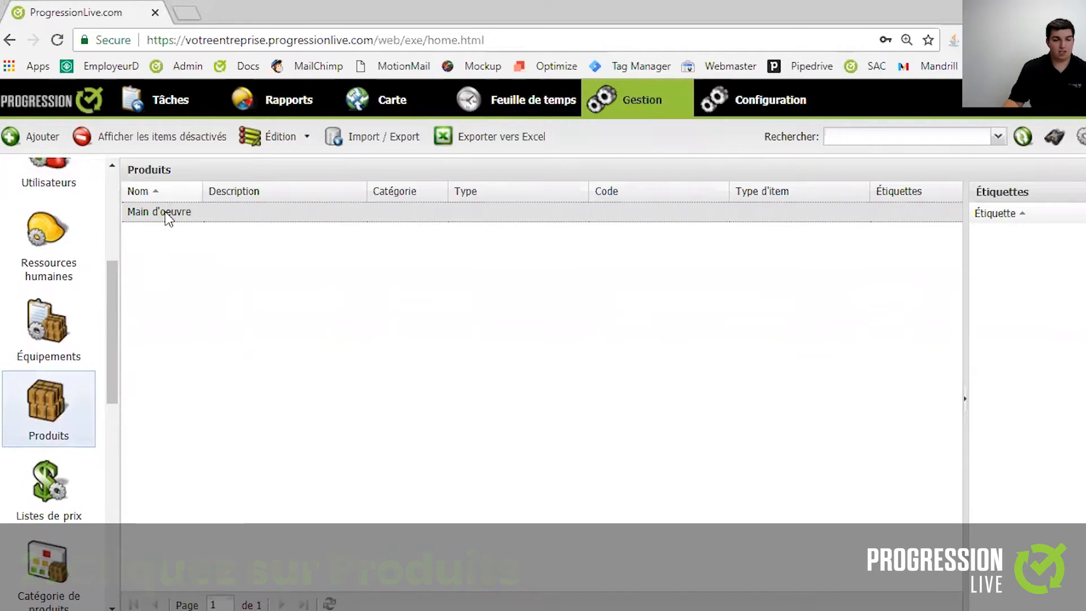
Open the Main d'oeuvre product and change its name to "Main-d'oeuvre".
double_click(166, 213)
click(489, 215)
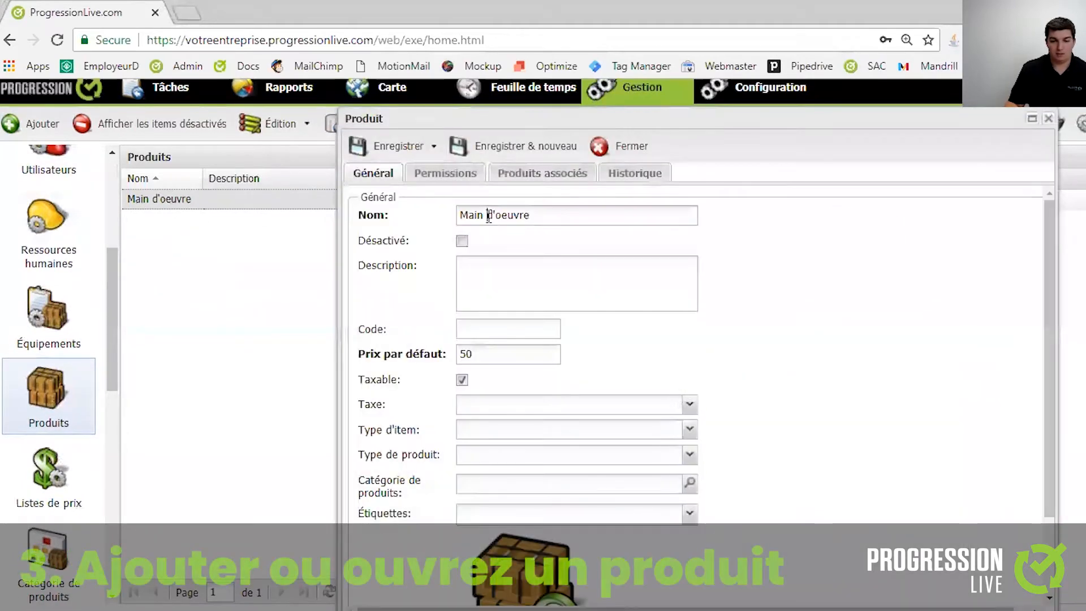
key(BackSpace)
text(-)
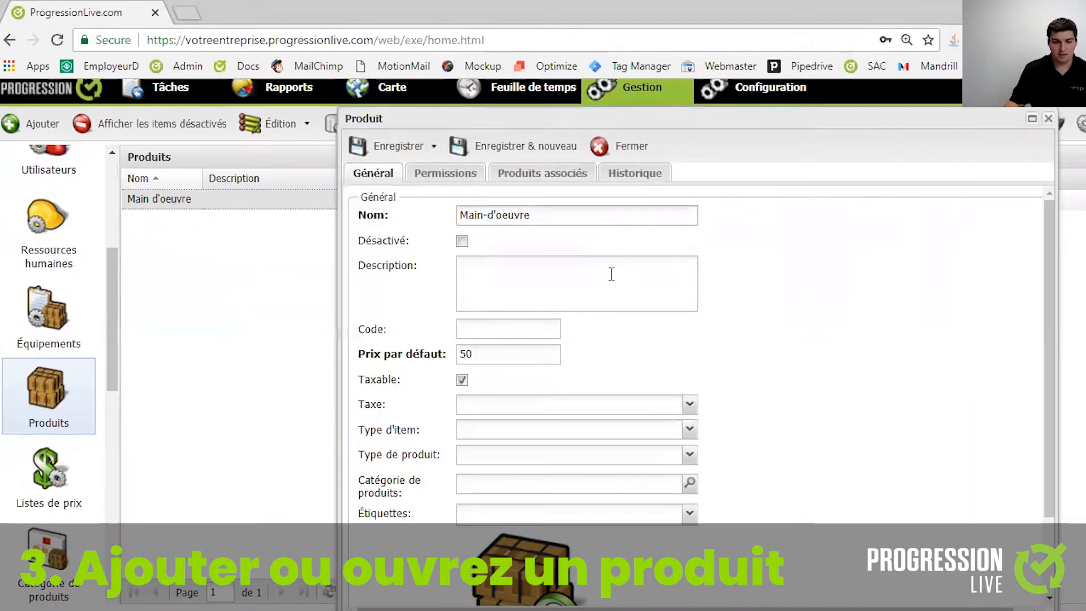
drag(552, 213, 438, 216)
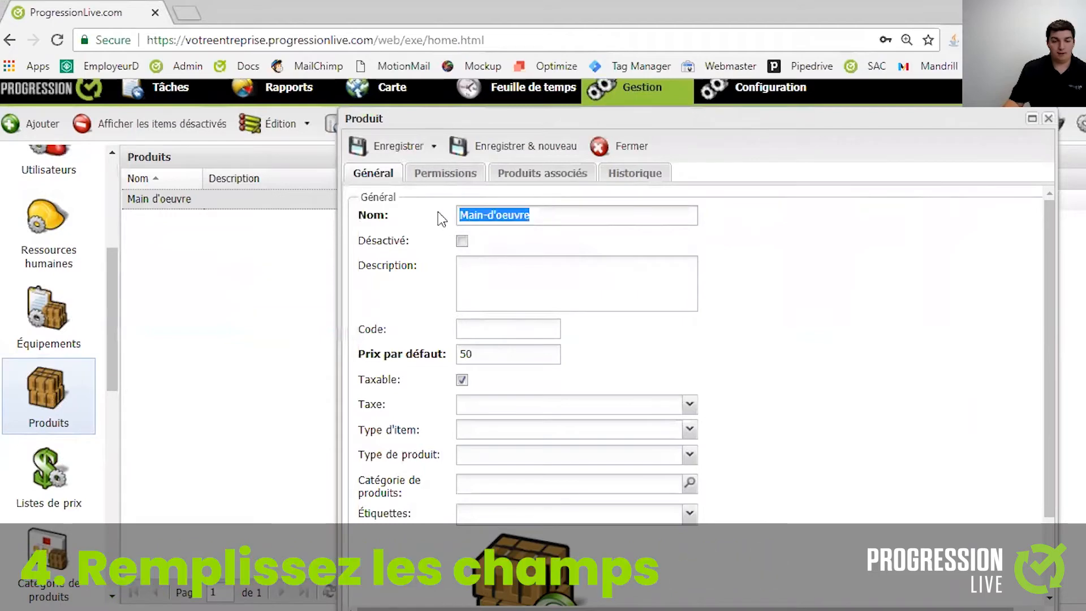
Enter "Description explicite de votre produit" as the product's description.
click(503, 257)
text(Descriptio)
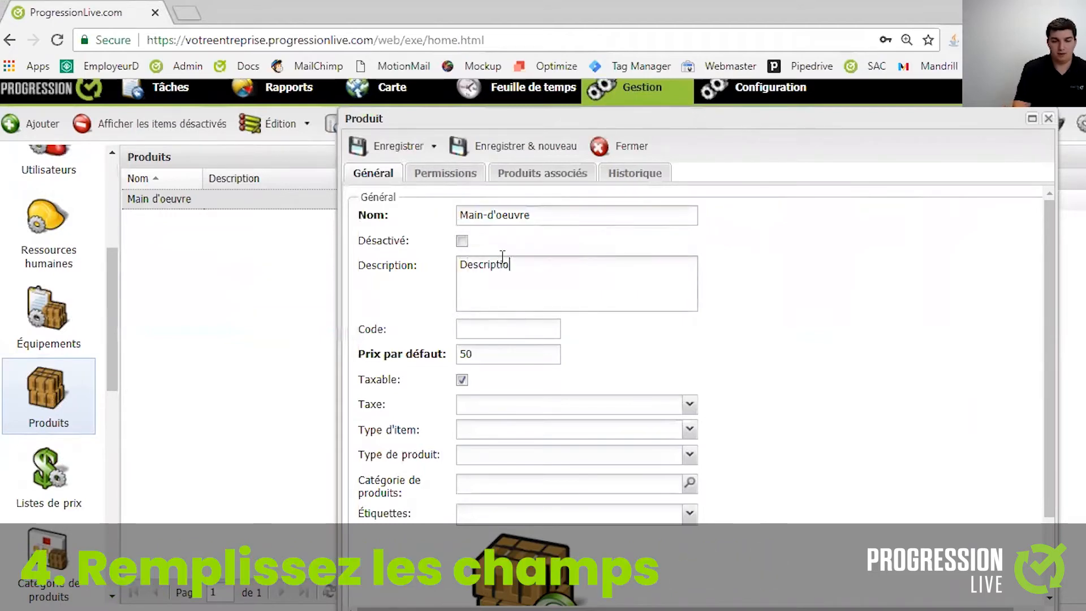
text(n explicit)
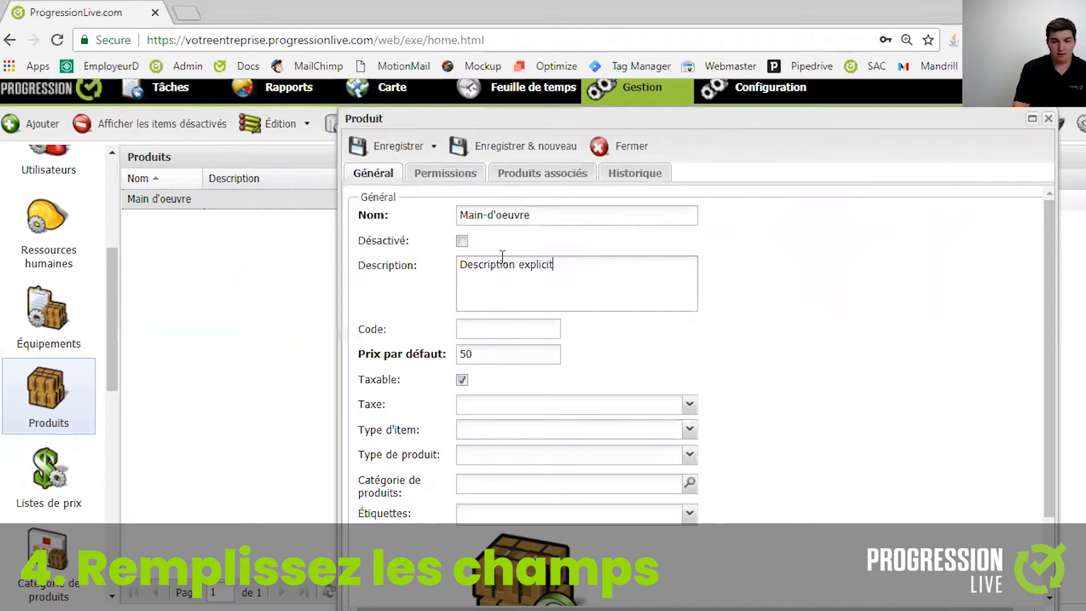
text(e de votre produit)
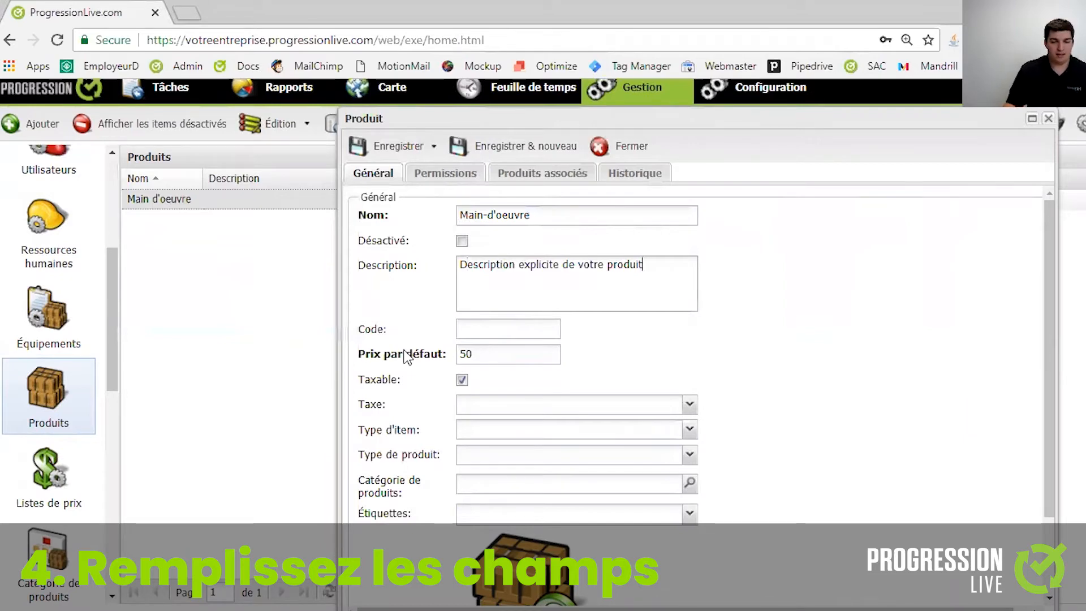
Set the product's default price to 0 and save the product.
click(487, 354)
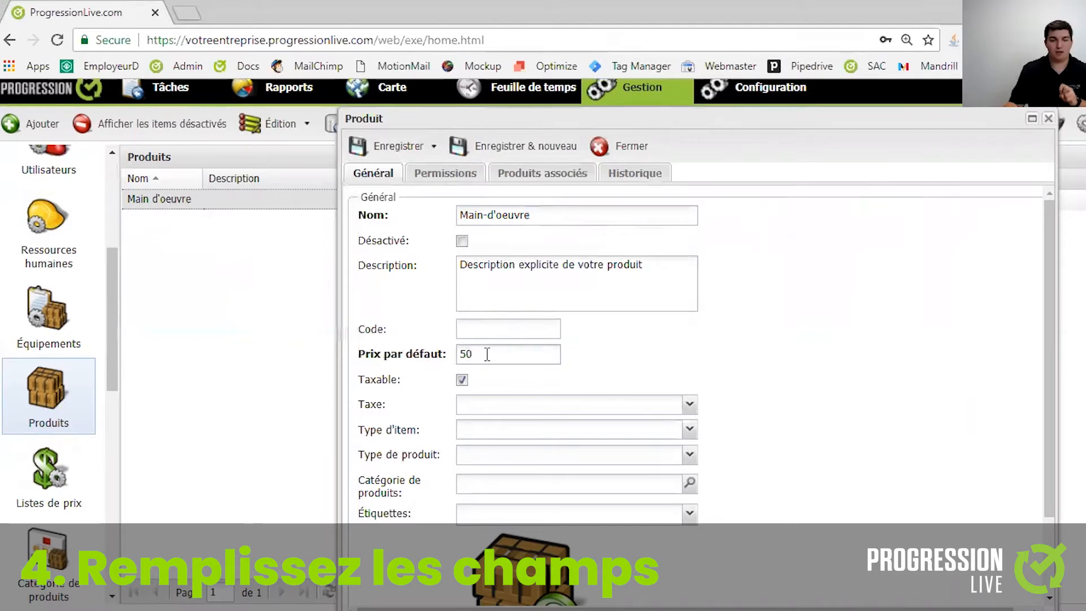
drag(491, 354, 449, 356)
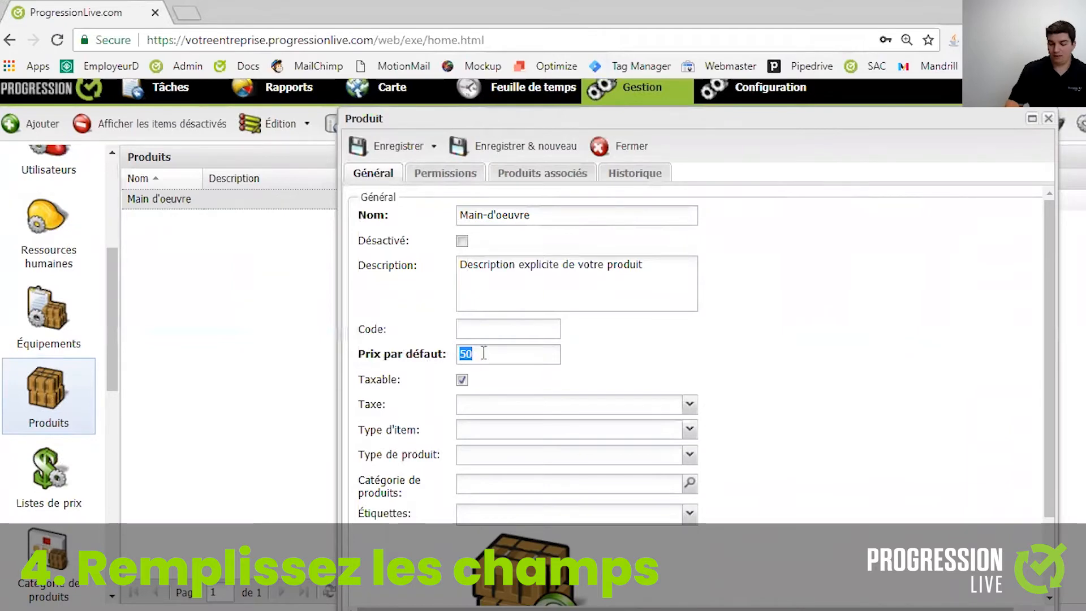
text(0)
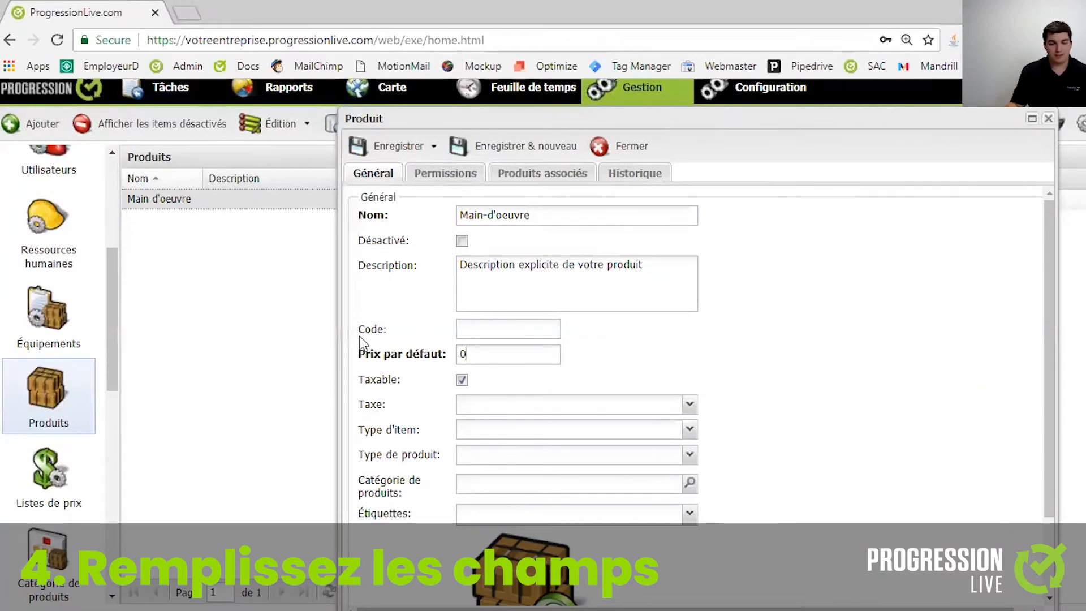
click(393, 151)
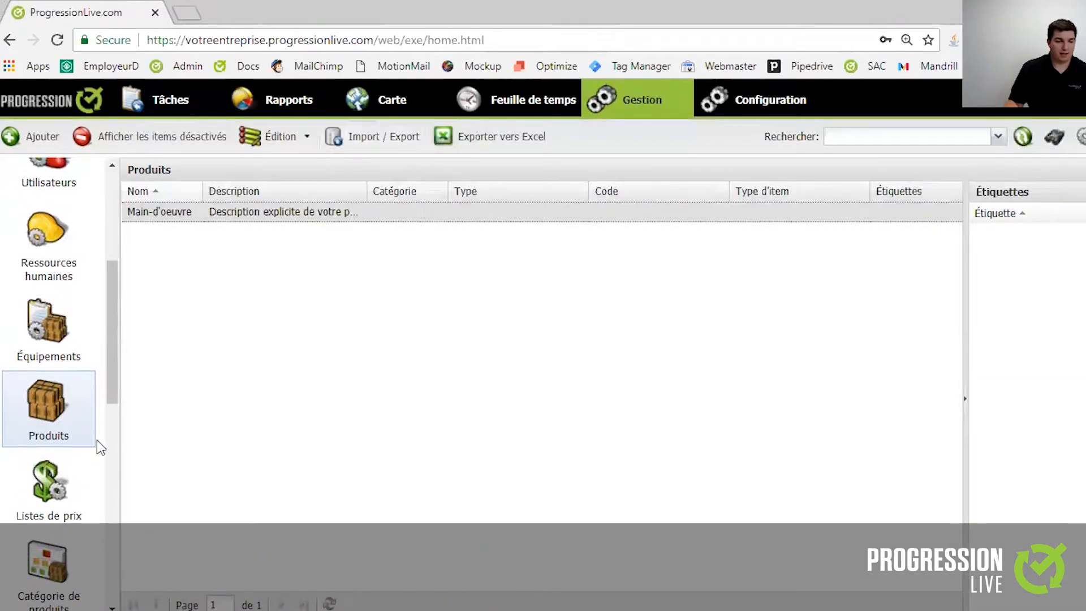
Open the Équipement #296 record from the equipment list.
click(56, 335)
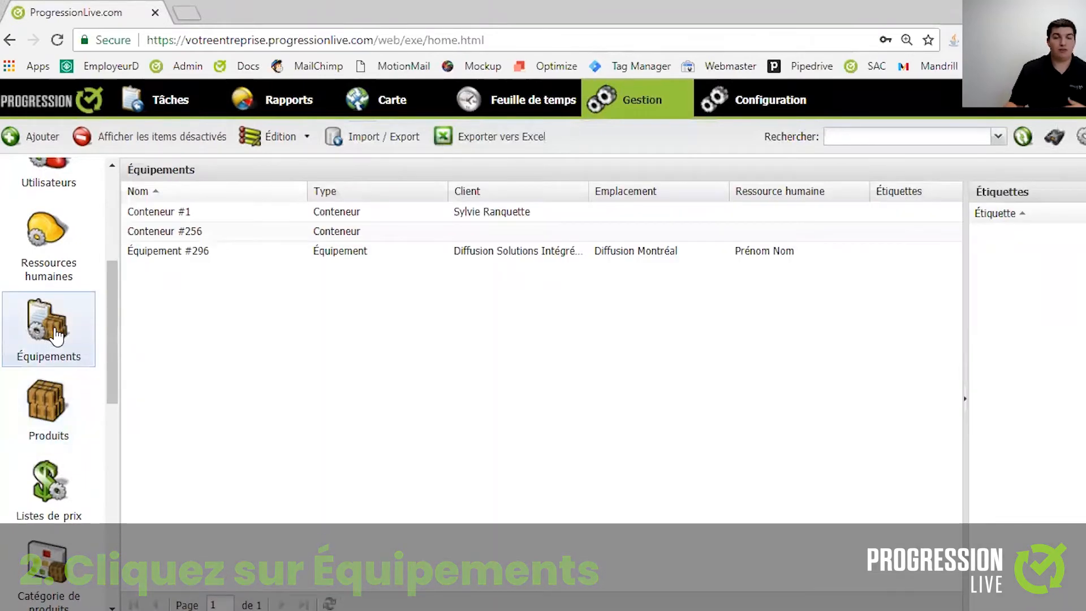
click(218, 252)
double_click(223, 252)
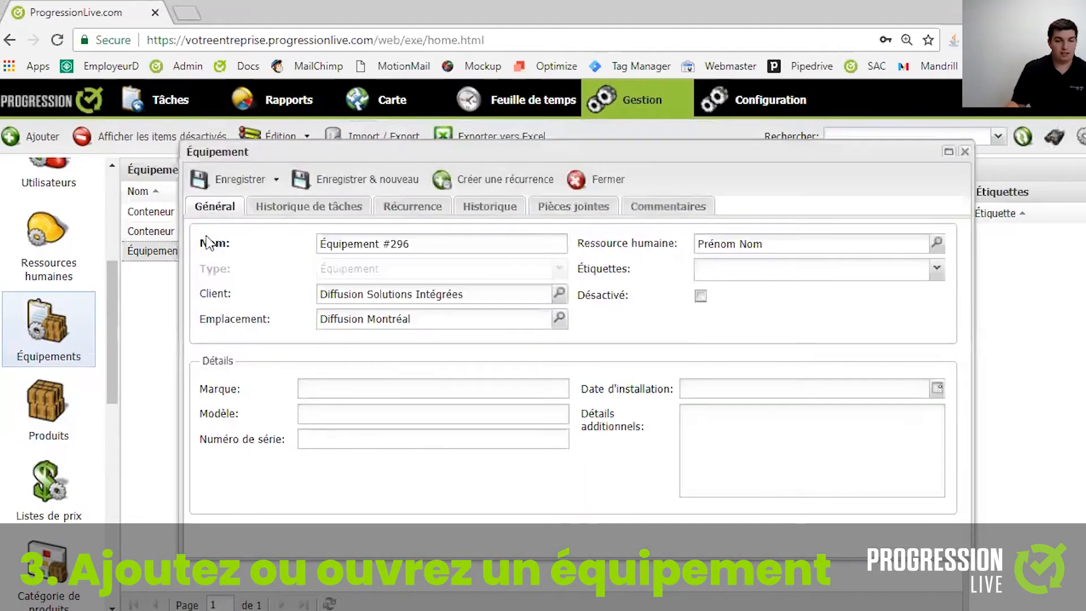
click(420, 244)
drag(421, 244, 303, 247)
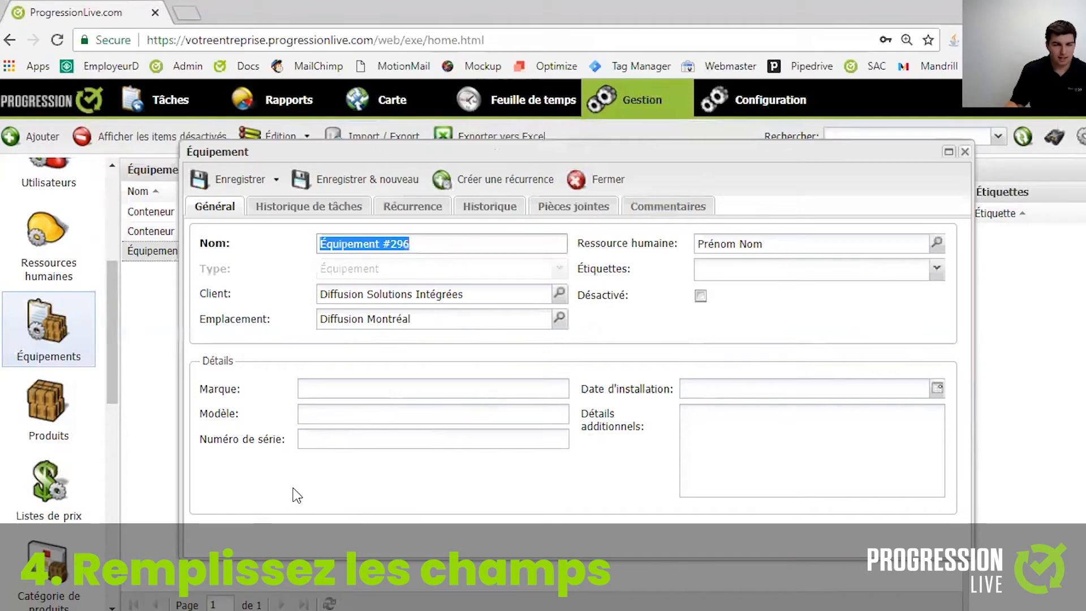
click(325, 388)
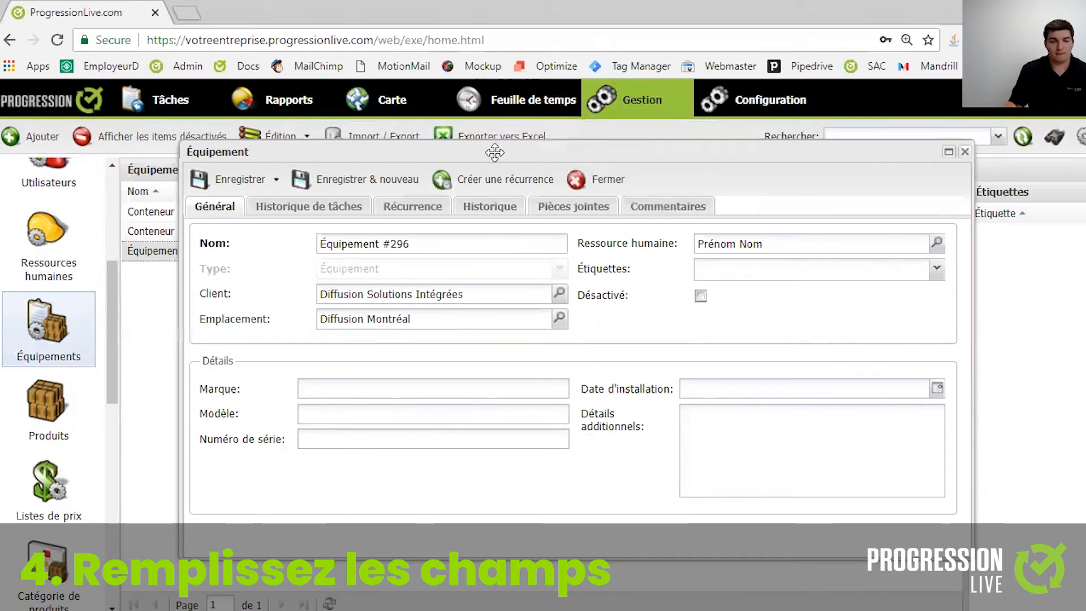
Create a recurrence for the equipment with Mensuel frequency, repeating every 2 months.
click(490, 181)
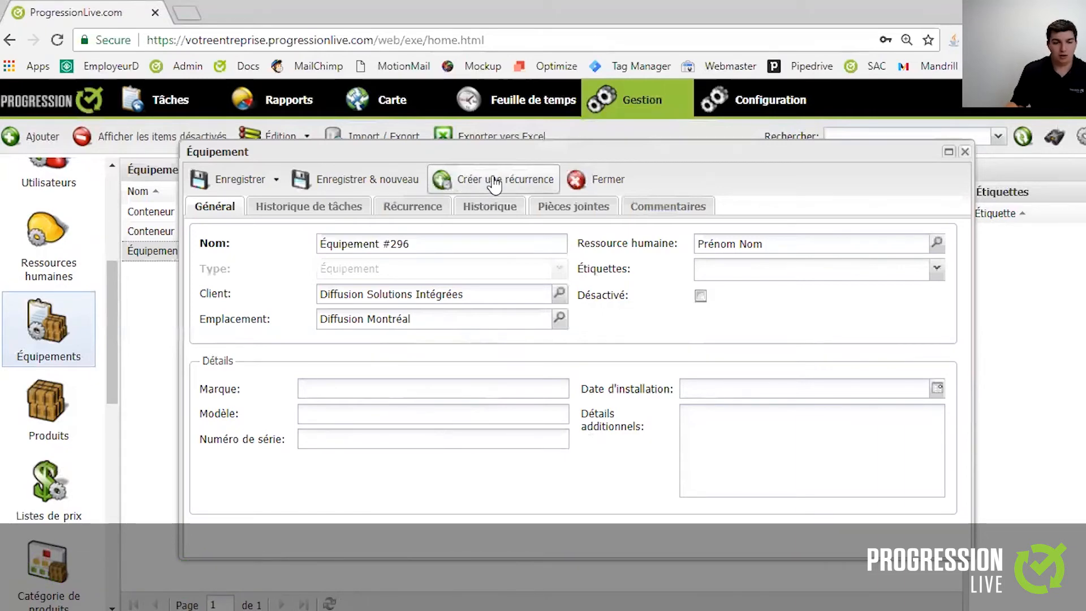
click(494, 181)
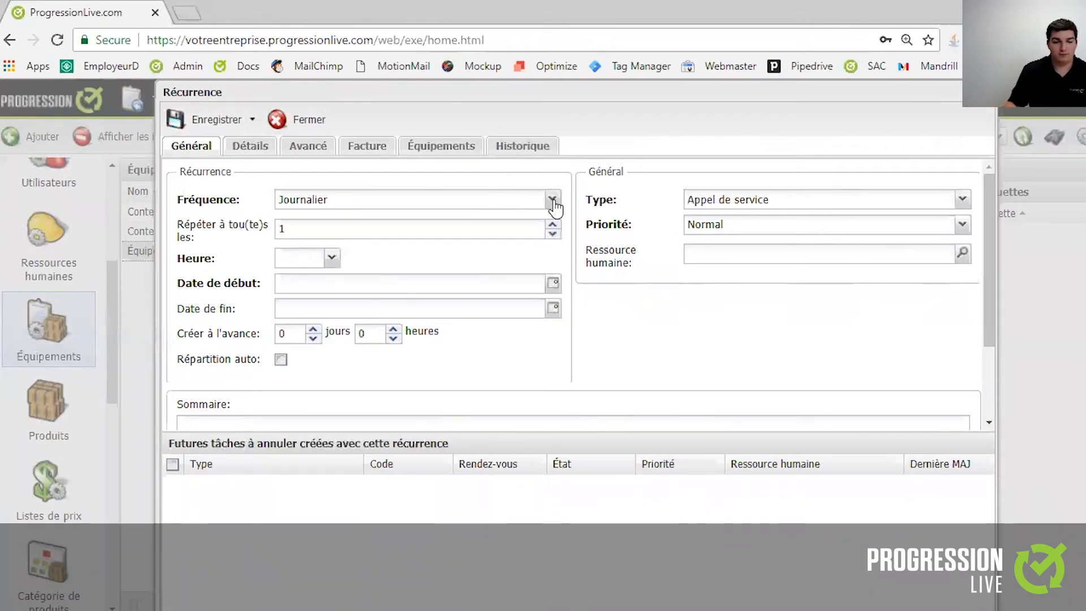
click(490, 209)
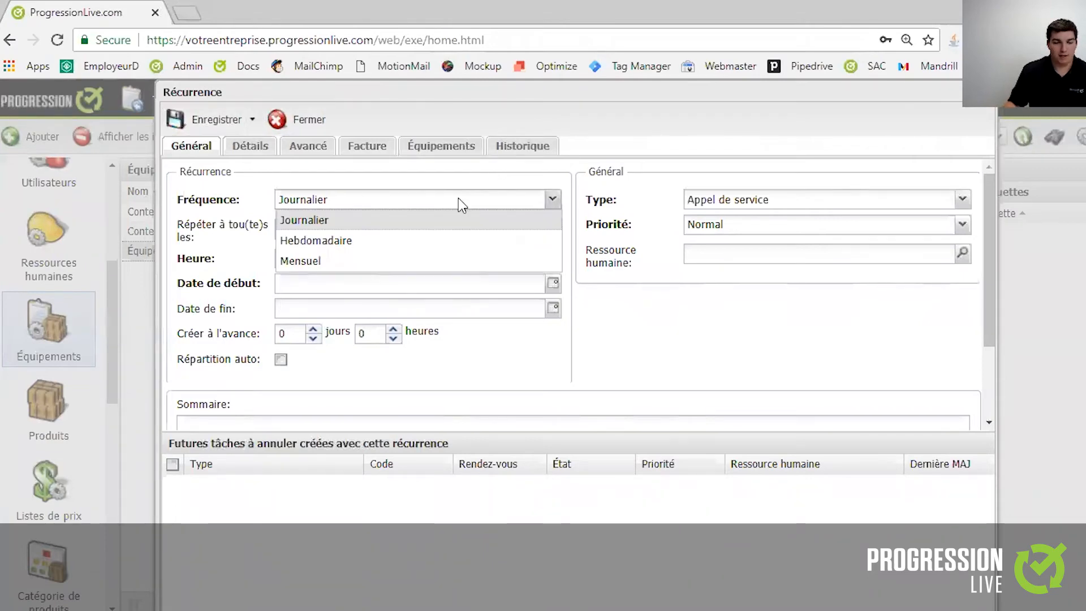
click(332, 262)
click(552, 224)
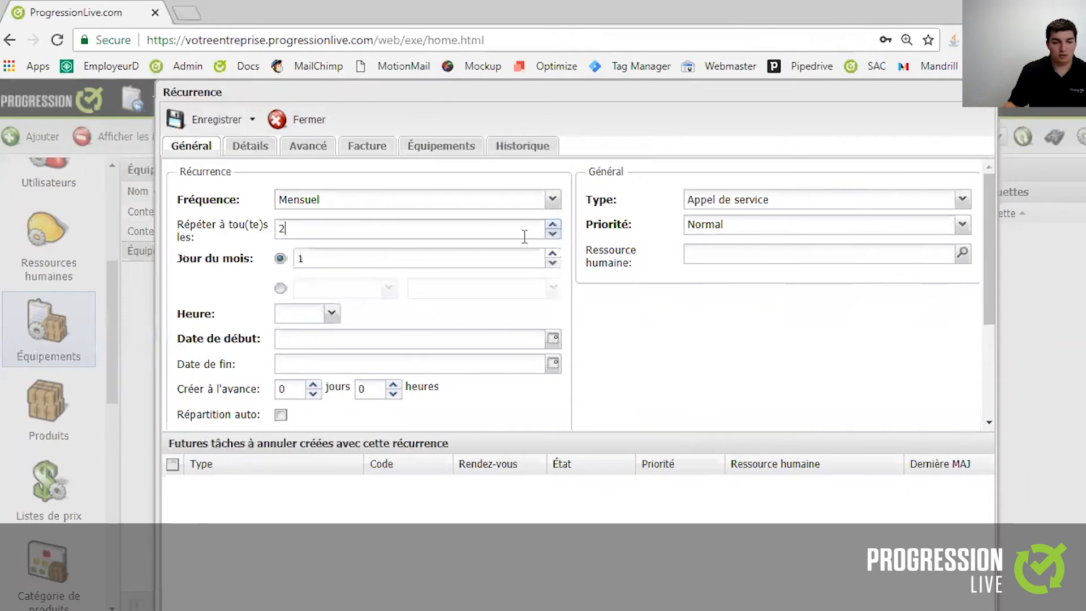
Set the recurrence's day of the month to 6 and its time to 08:00.
click(553, 254)
click(553, 254)
click(553, 254)
click(553, 254)
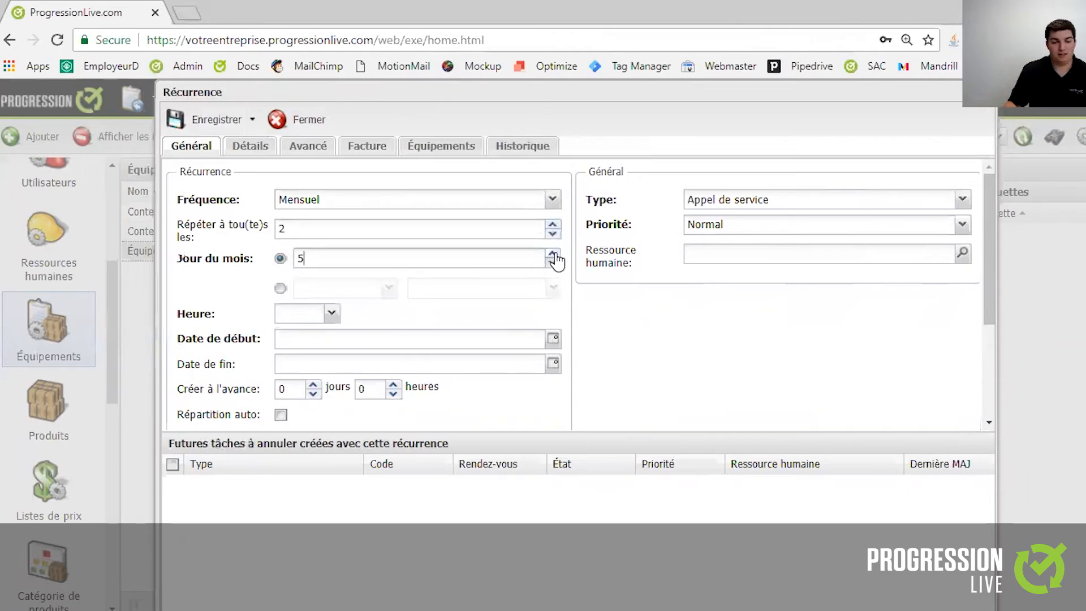
click(332, 312)
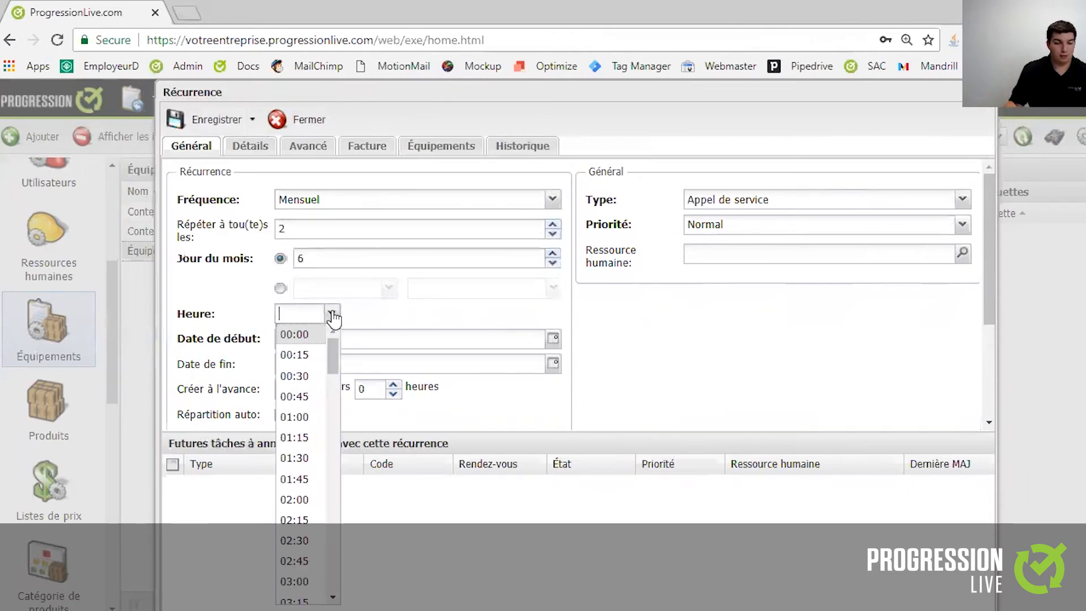
scroll(301, 416, down, 8)
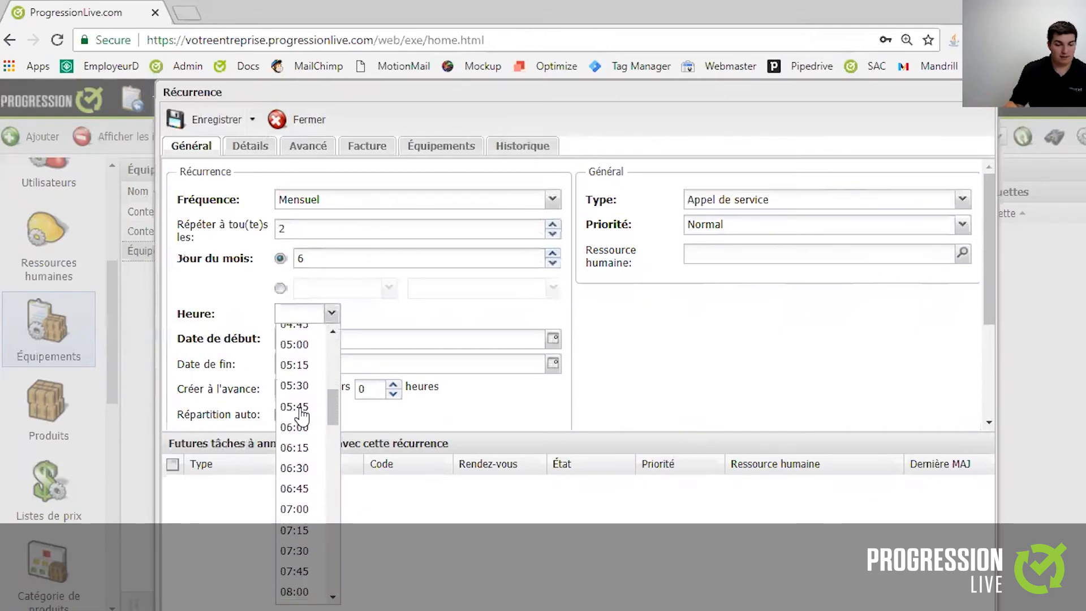
scroll(301, 416, down, 2)
click(300, 376)
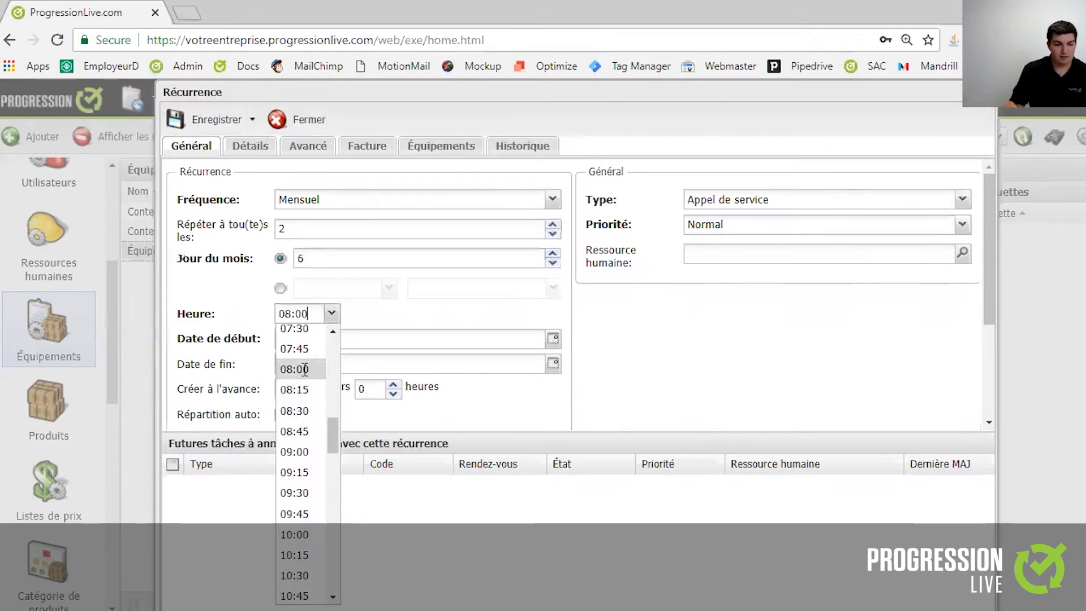
Set the recurrence's start date to 2018-06-26 and its end date to 2019-06-26.
click(552, 339)
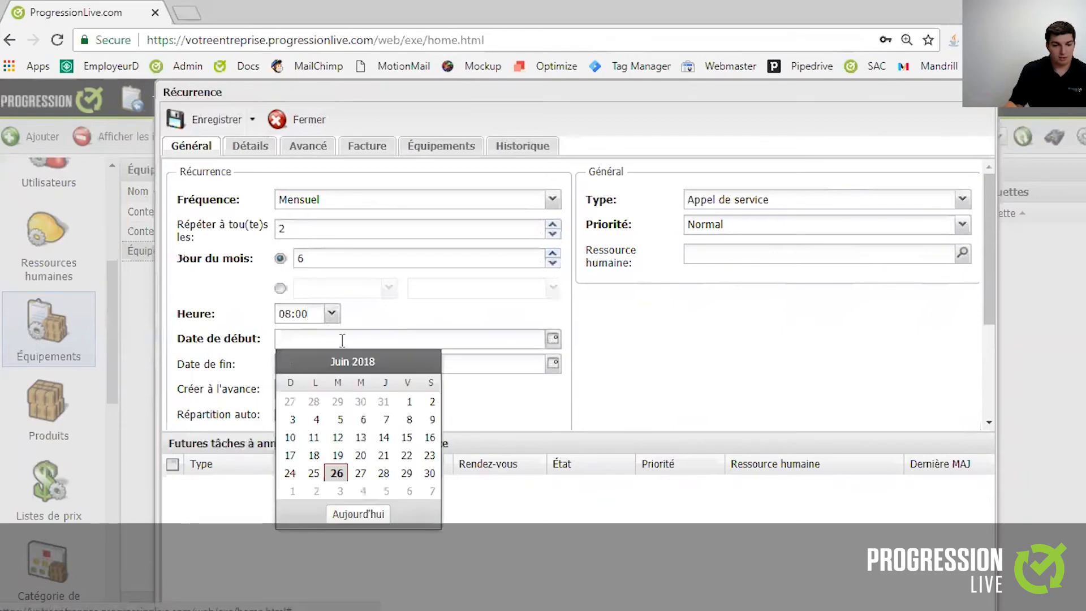
click(342, 512)
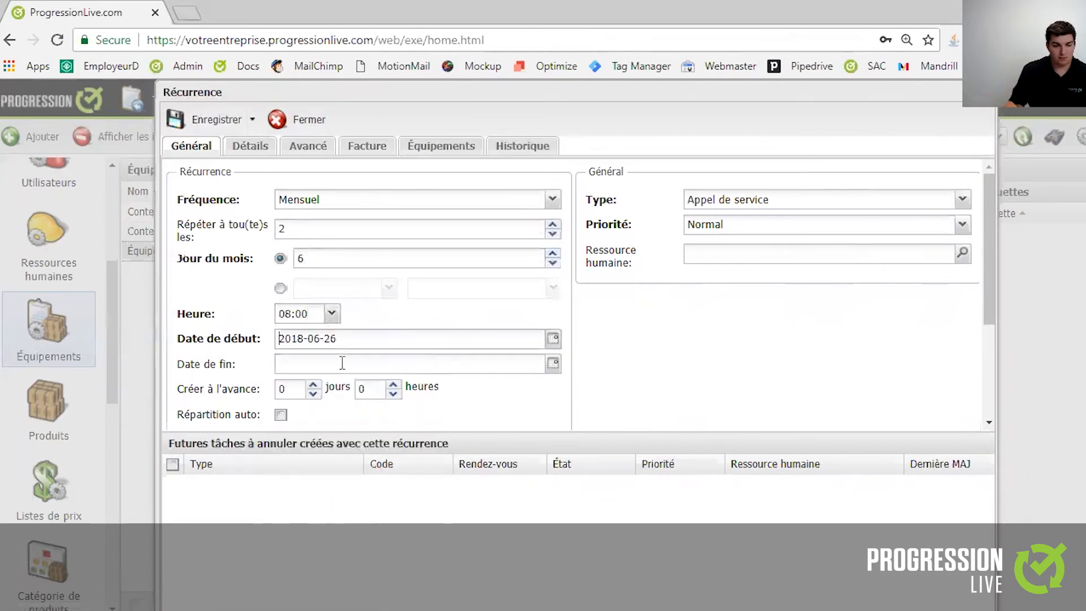
click(554, 365)
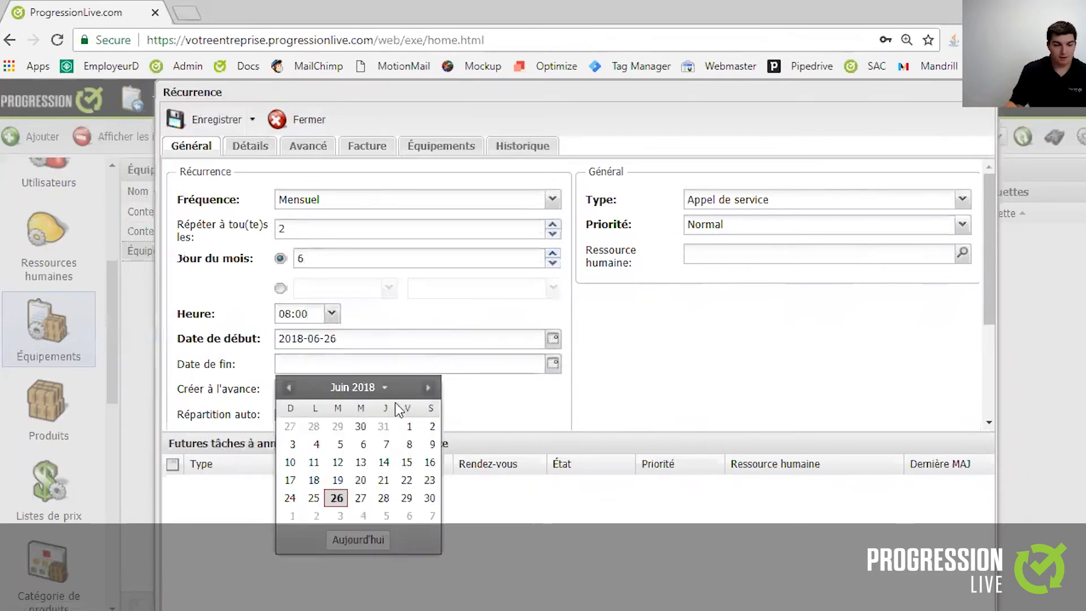
double_click(429, 388)
double_click(429, 388)
double_click(428, 388)
click(429, 388)
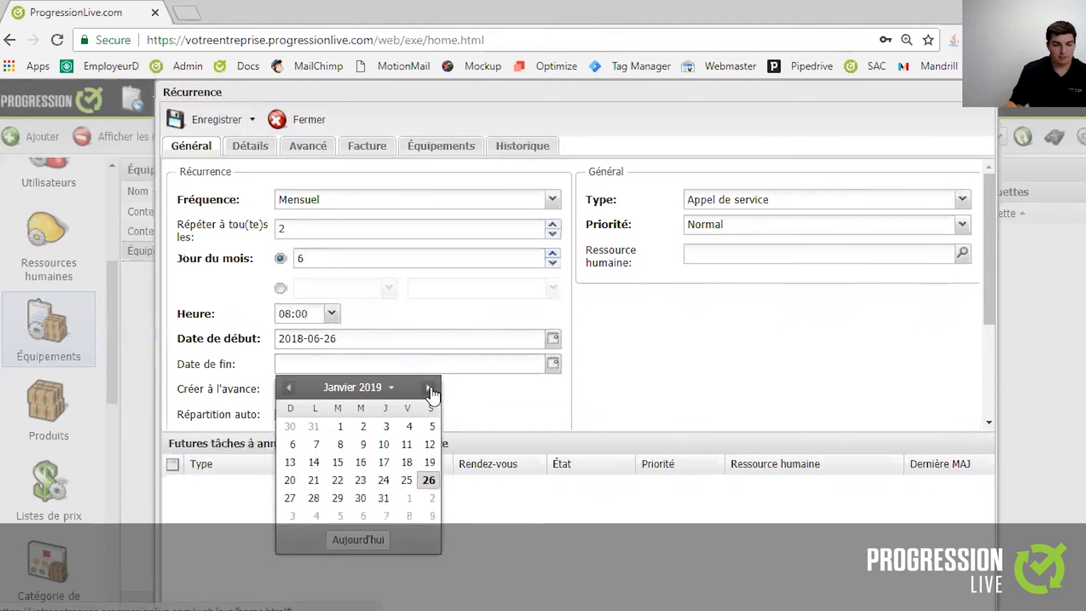
double_click(429, 388)
double_click(429, 387)
click(430, 388)
click(361, 497)
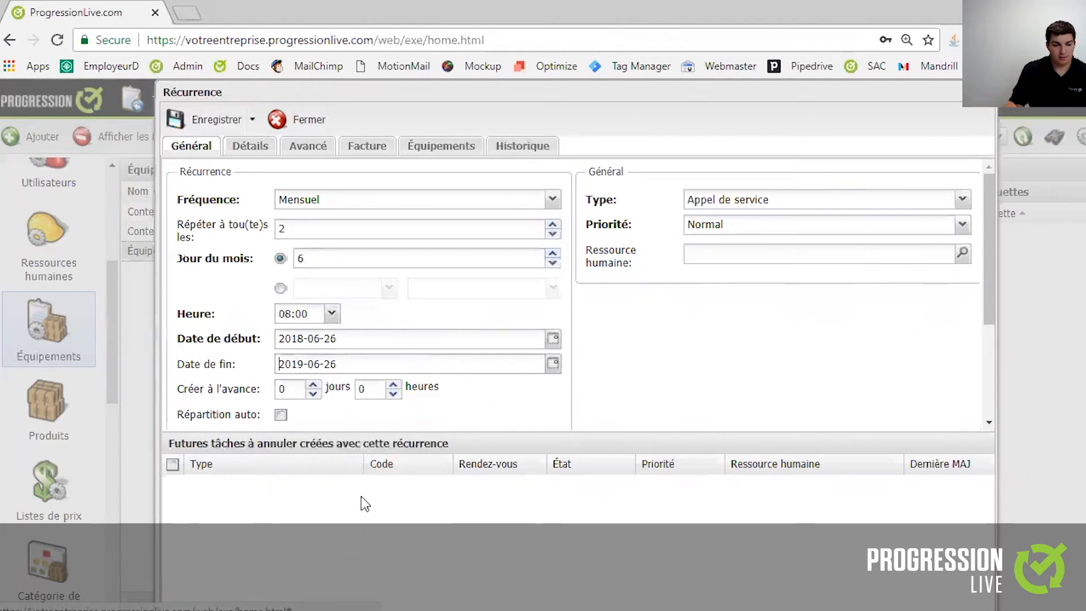
Configure the recurrence with creation 2 days in advance, task type Maintenance and automatic dispatch (Répartition auto) enabled.
click(314, 385)
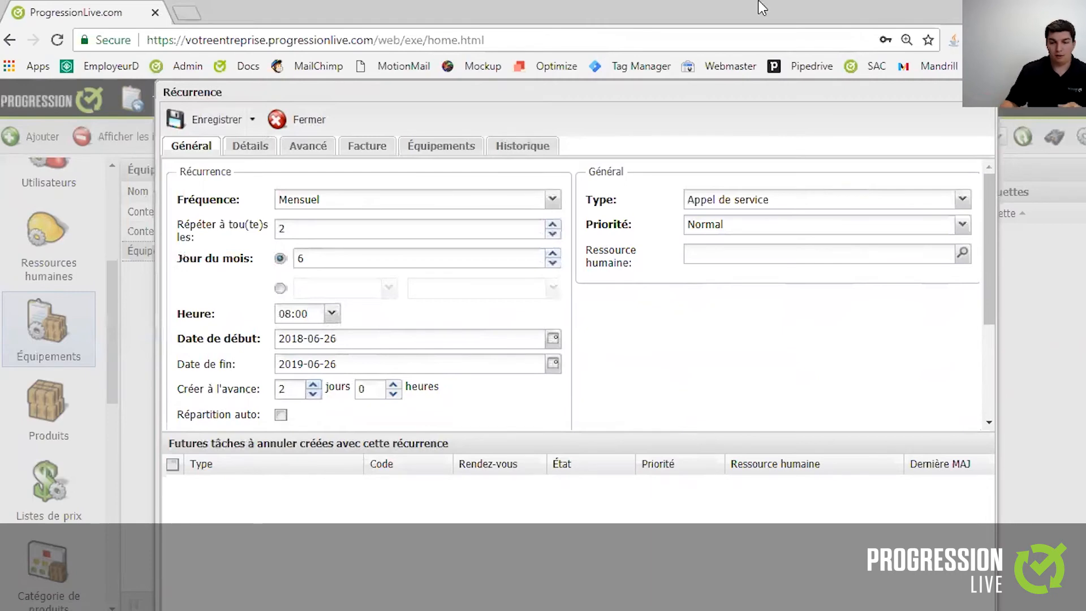
click(892, 204)
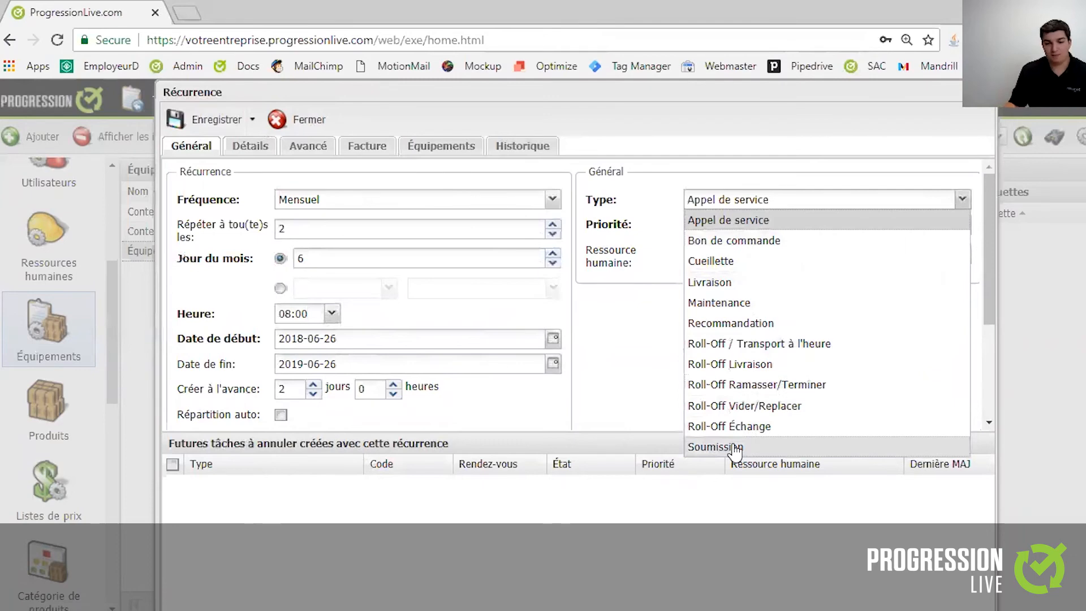
click(723, 303)
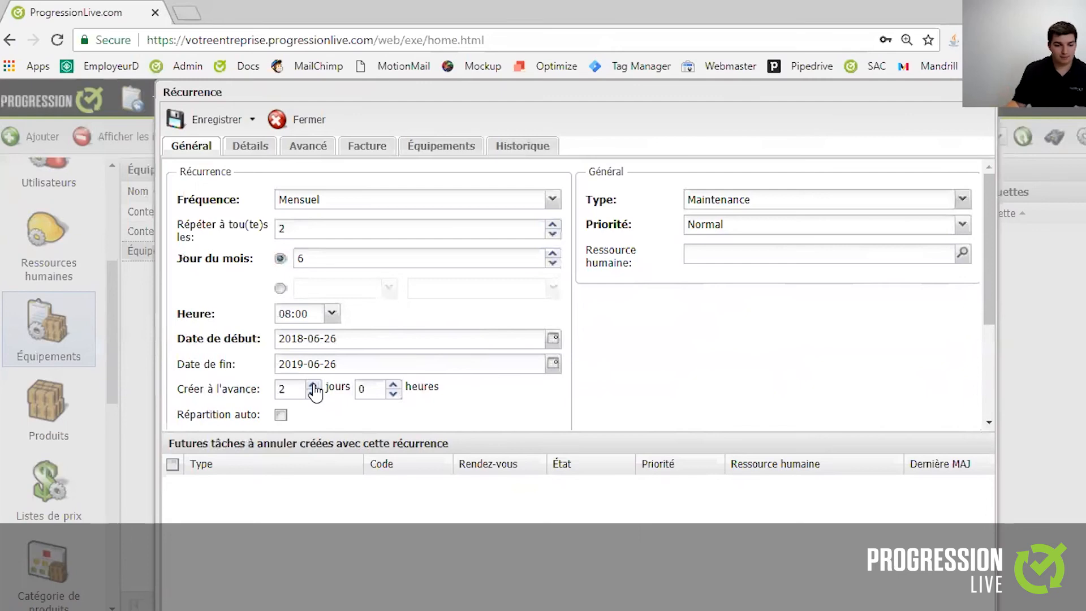
click(280, 416)
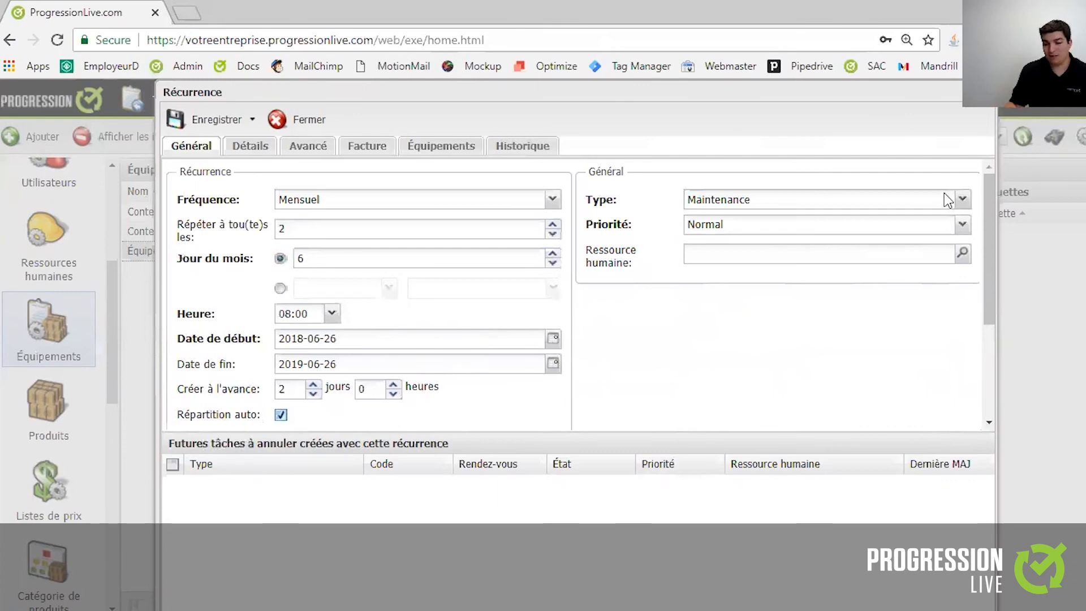
Assign the human resource with the placeholder name to the recurrence and save the recurrence.
click(961, 254)
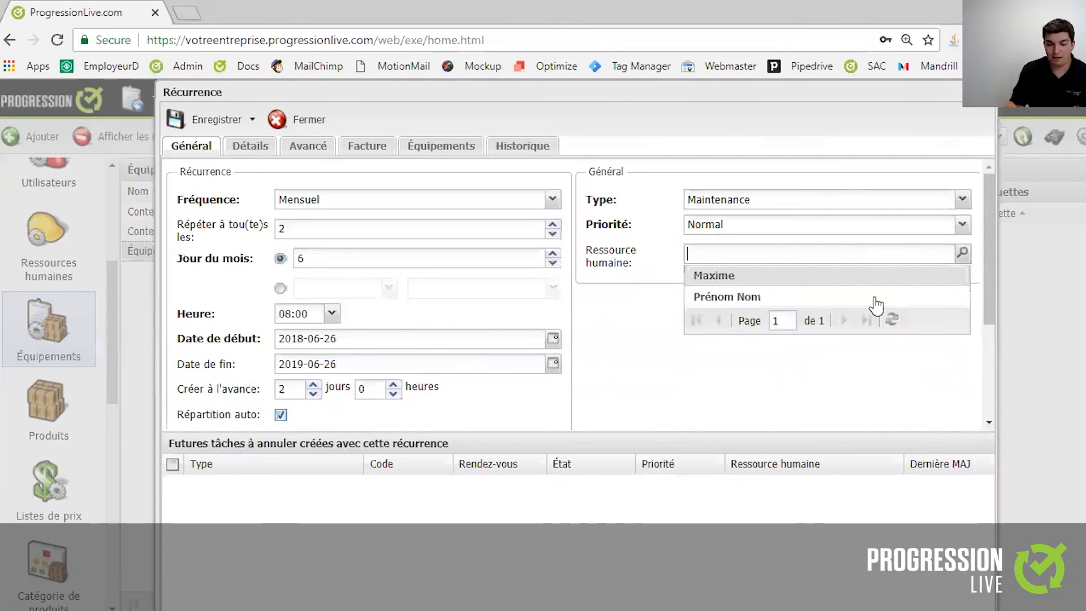
click(774, 300)
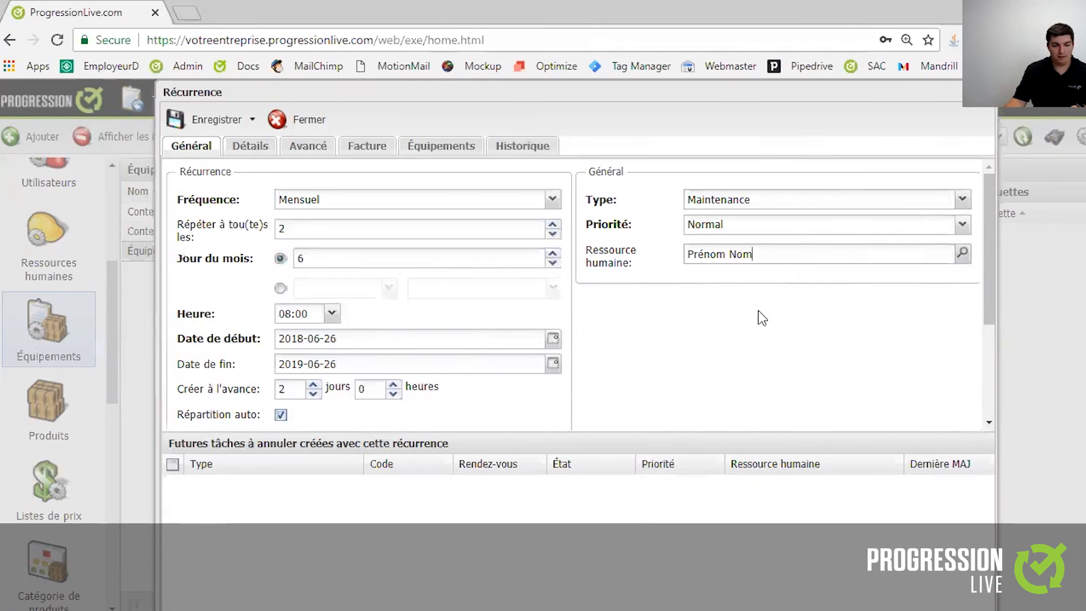
click(193, 118)
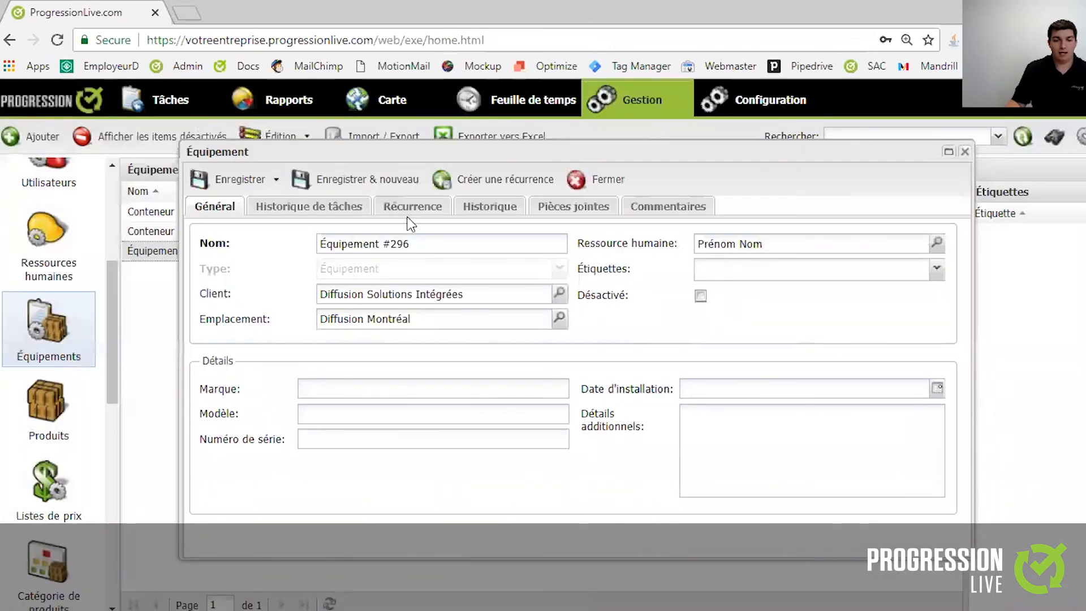
Check the equipment's list of recurrences, return to its general information and save the equipment record.
click(408, 216)
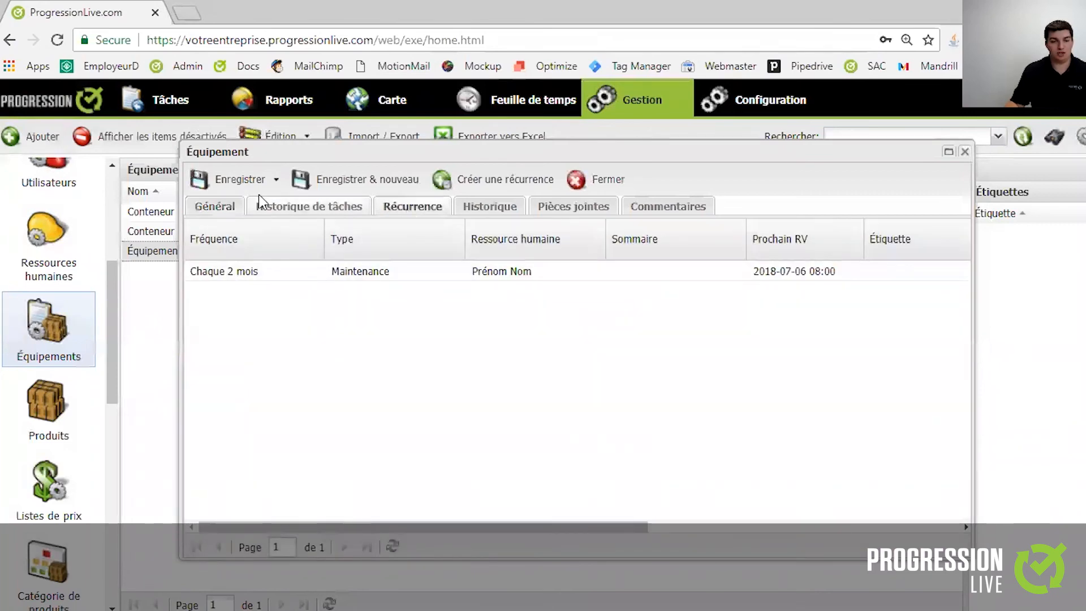
click(227, 212)
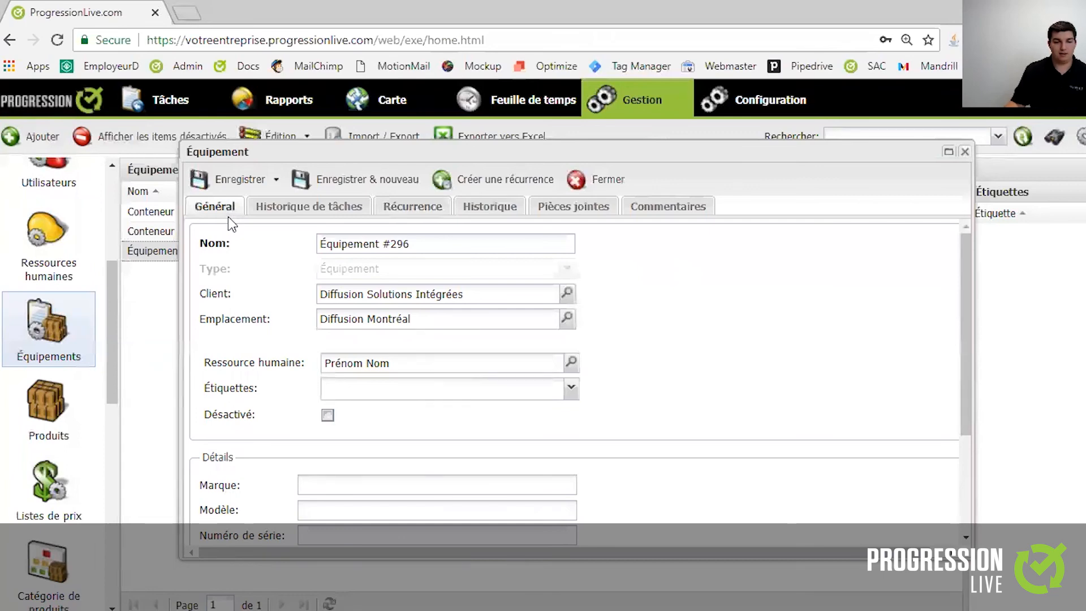
click(232, 182)
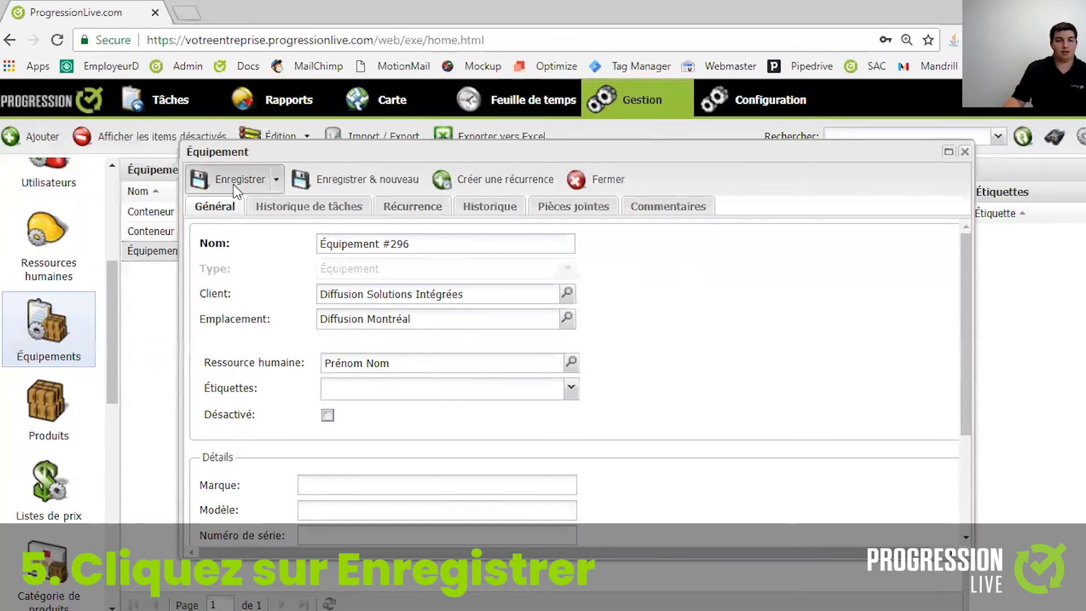